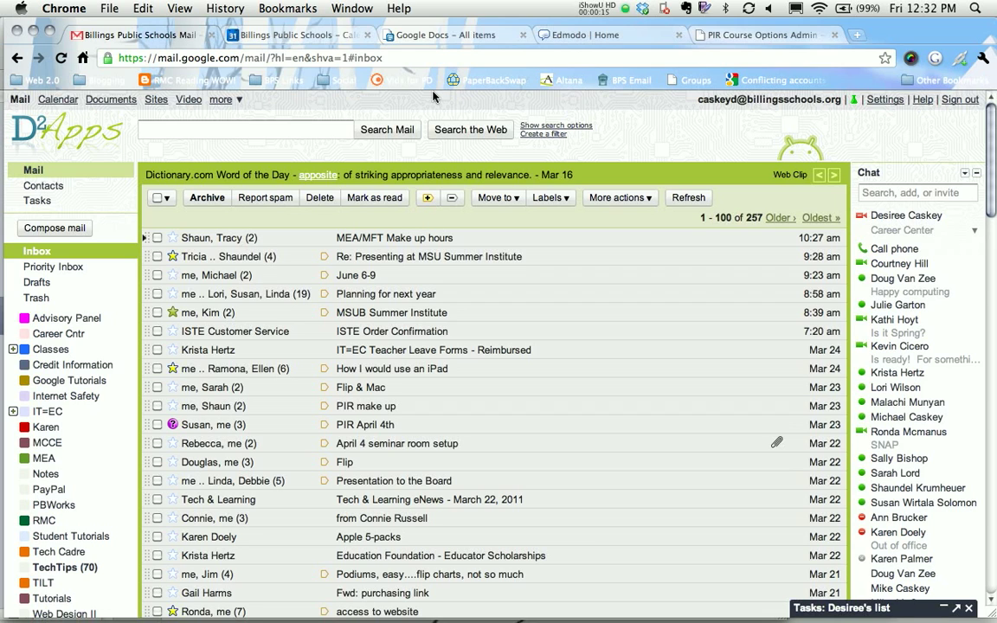
{"action": "scroll", "coordinate": [83, 322], "scroll_direction": "down", "scroll_amount": 8}
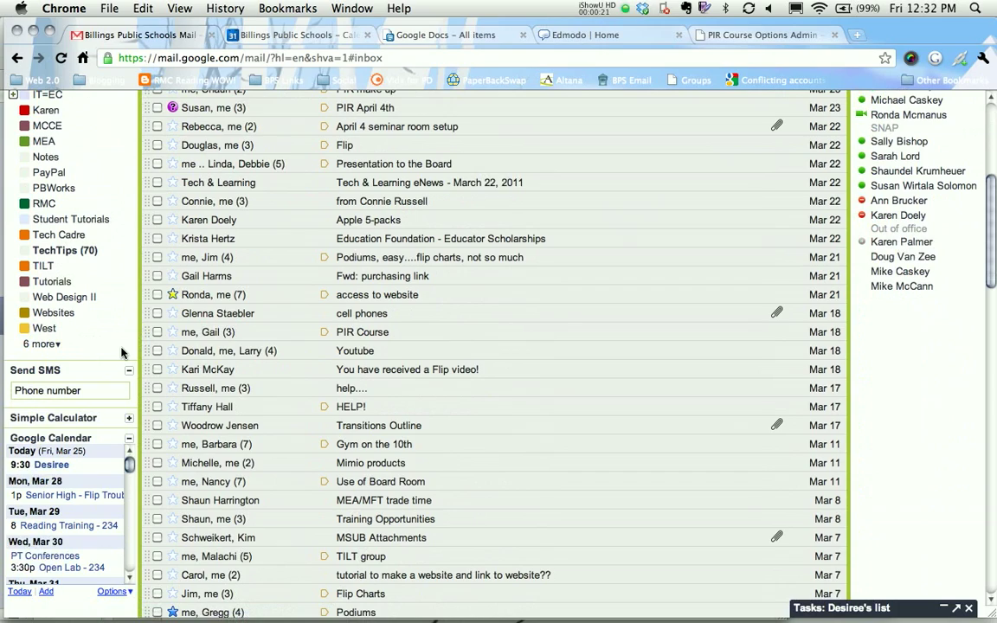
{"action": "scroll", "coordinate": [121, 352], "scroll_direction": "up", "scroll_amount": 8}
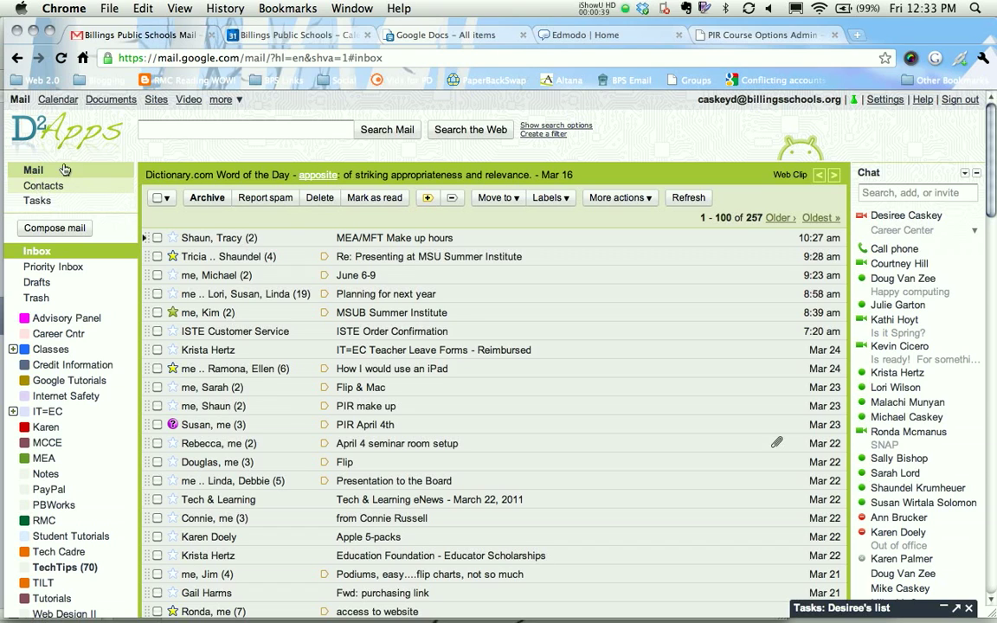
{"action": "left_click", "coordinate": [239, 105]}
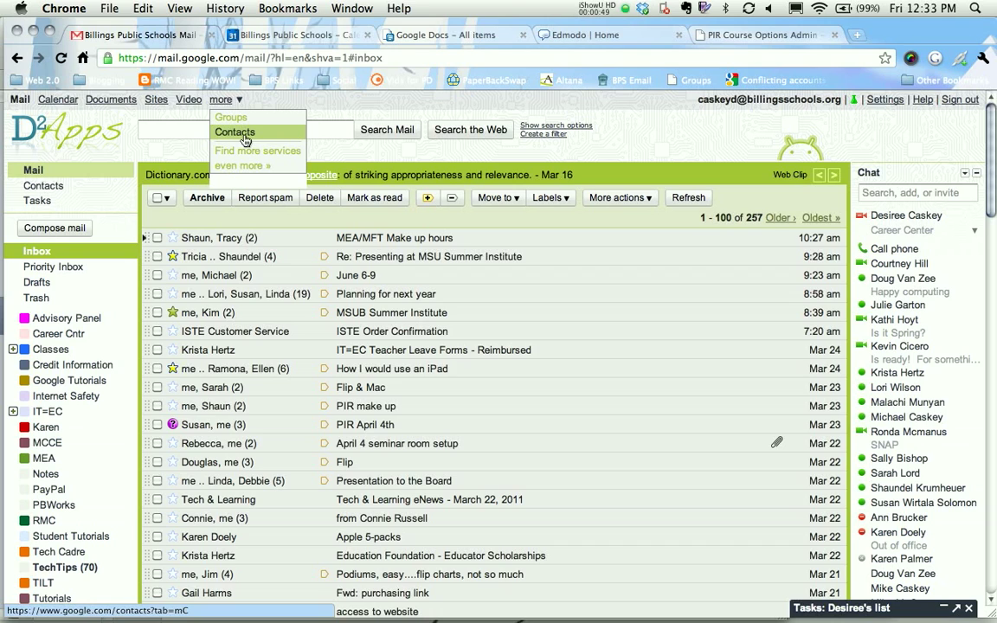
{"action": "left_click", "coordinate": [170, 152]}
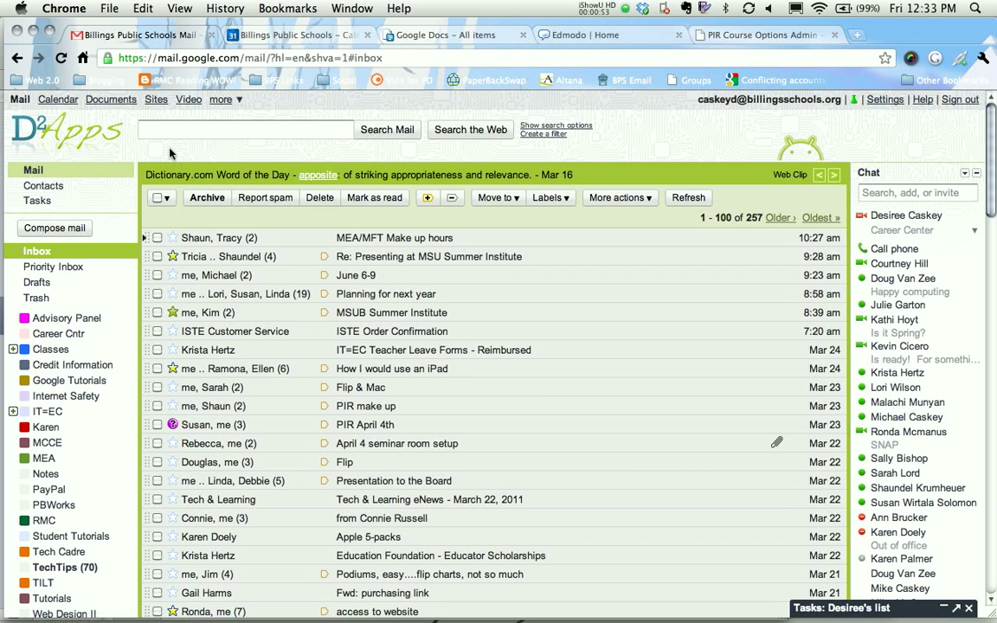
Step: Open the contacts list and look at the options for selecting all or no contacts
{"action": "left_click", "coordinate": [45, 187]}
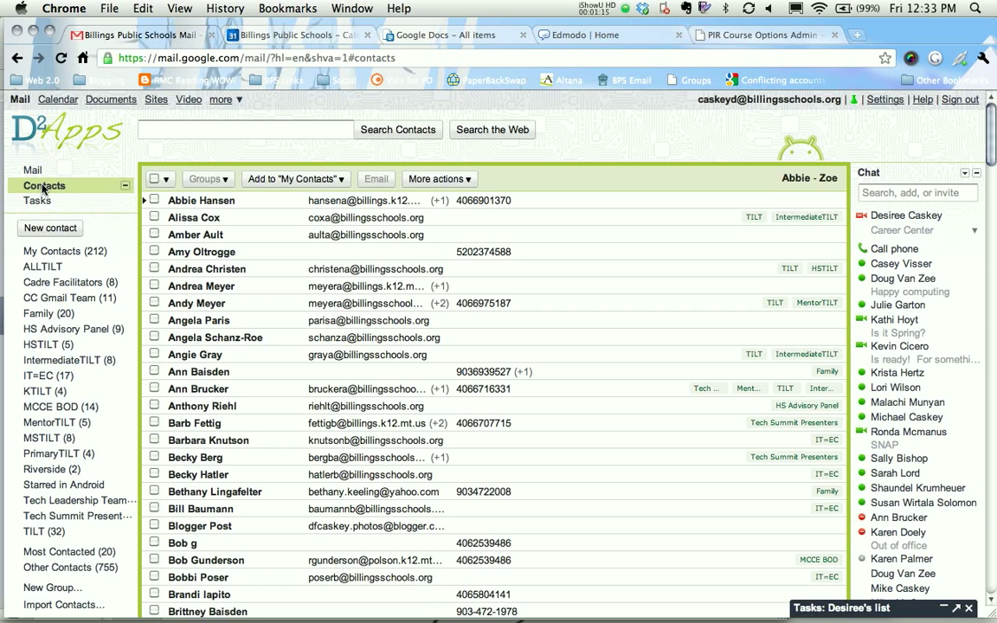
{"action": "left_click", "coordinate": [168, 180]}
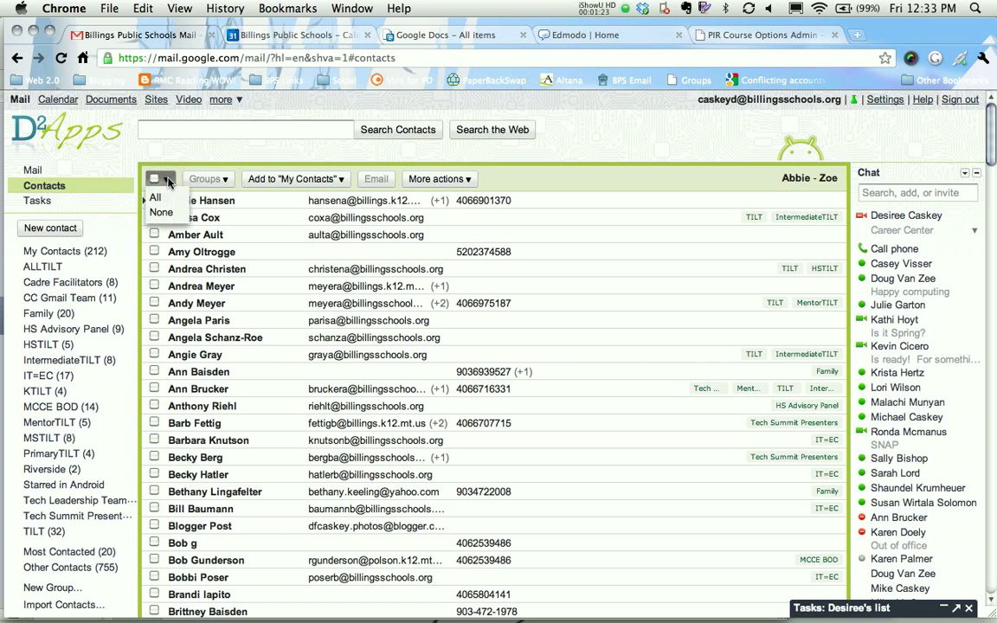
{"action": "left_click", "coordinate": [164, 151]}
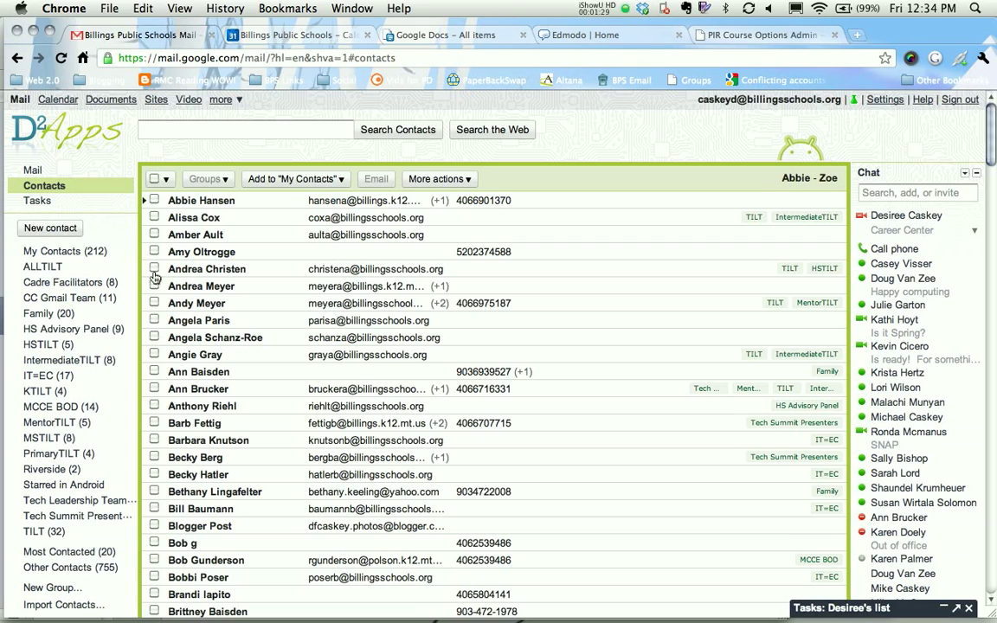
{"action": "left_click", "coordinate": [203, 165]}
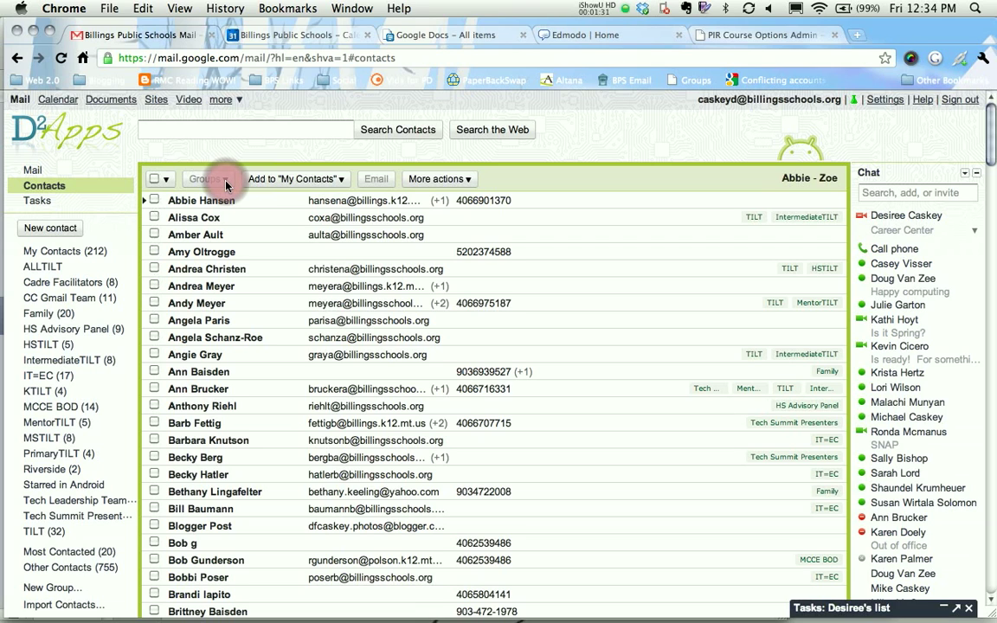
Step: Select the second contact in the list and review its group assignments and the additional contact actions
{"action": "left_click", "coordinate": [154, 217]}
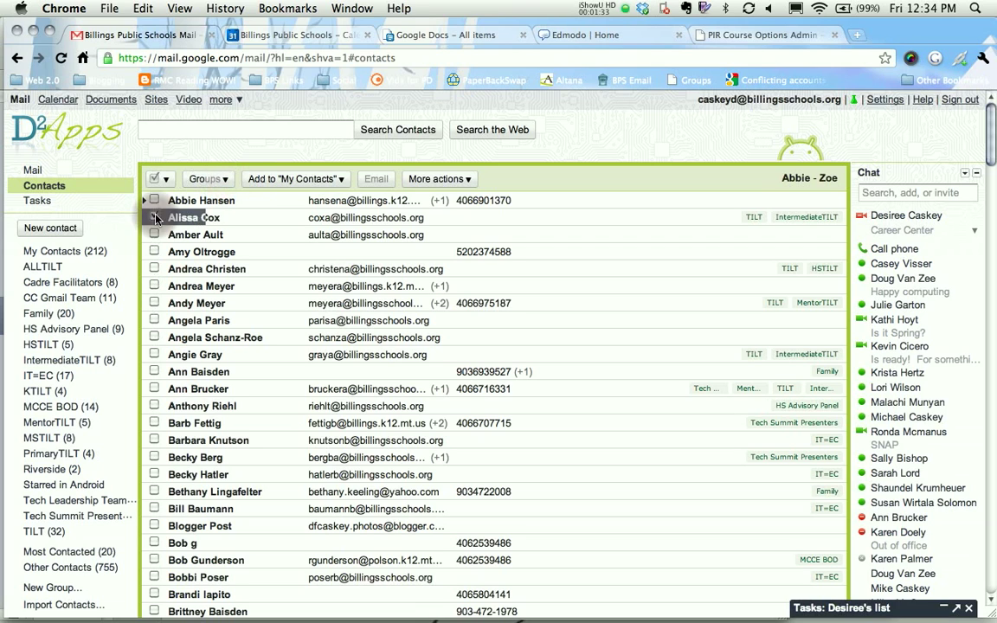
{"action": "left_click", "coordinate": [221, 179]}
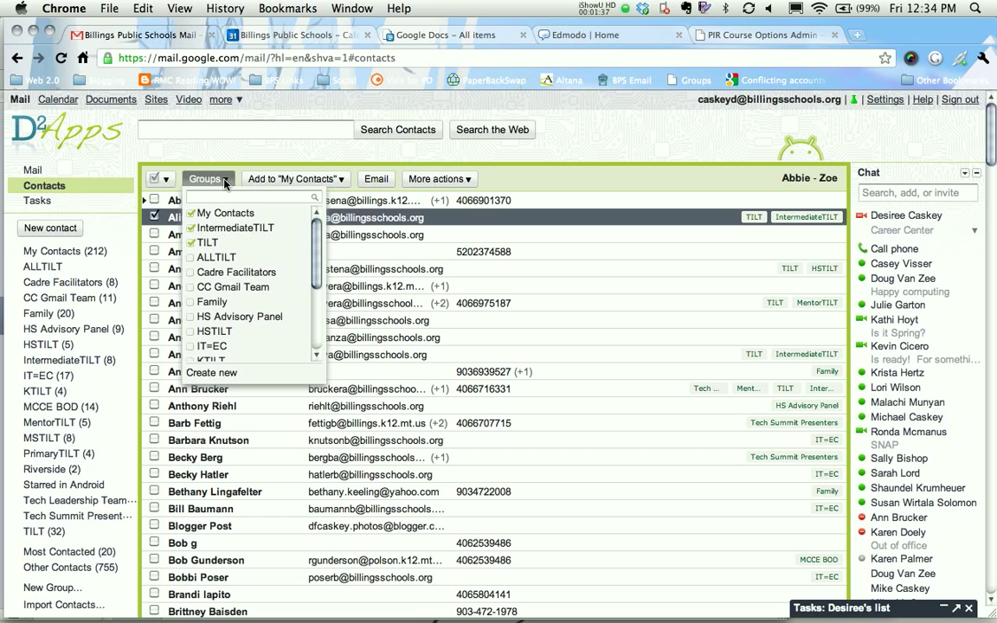
{"action": "left_click", "coordinate": [284, 139]}
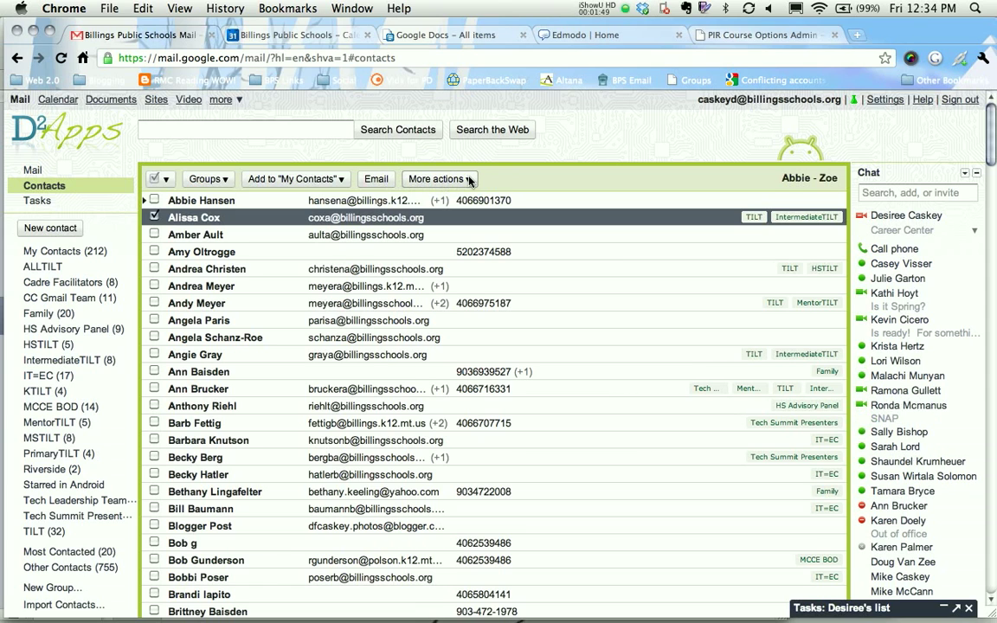
{"action": "left_click", "coordinate": [470, 179]}
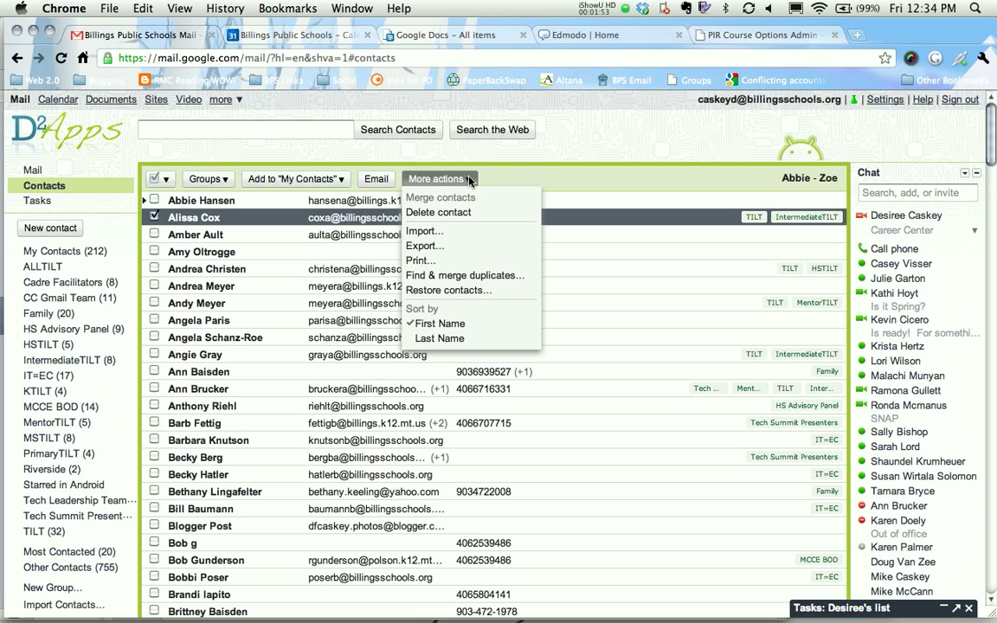
{"action": "left_click", "coordinate": [508, 156]}
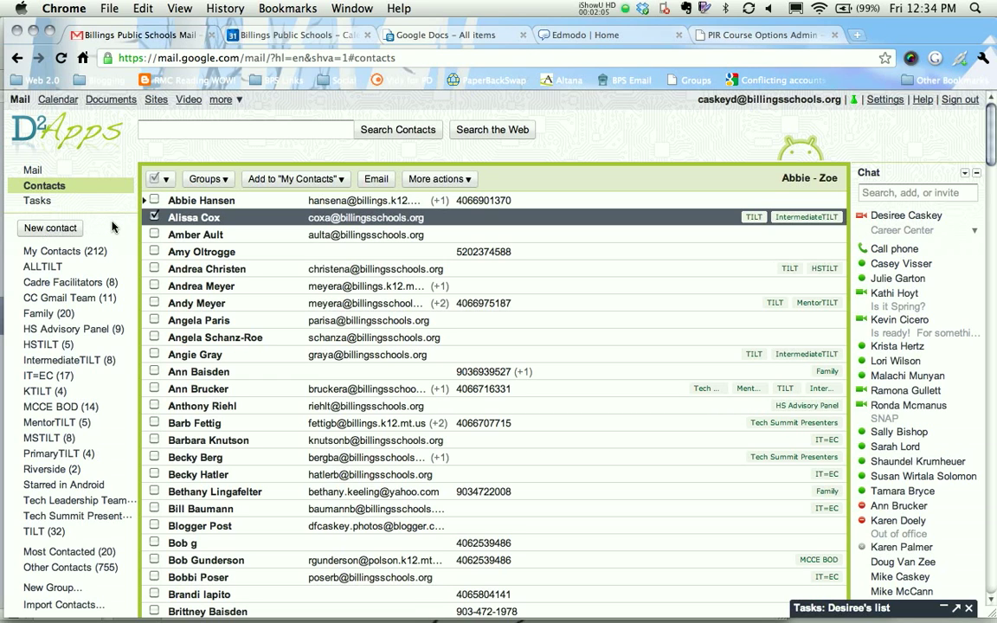
Step: Create a new contact group named "Practice"
{"action": "scroll", "coordinate": [112, 227], "scroll_direction": "down", "scroll_amount": 8}
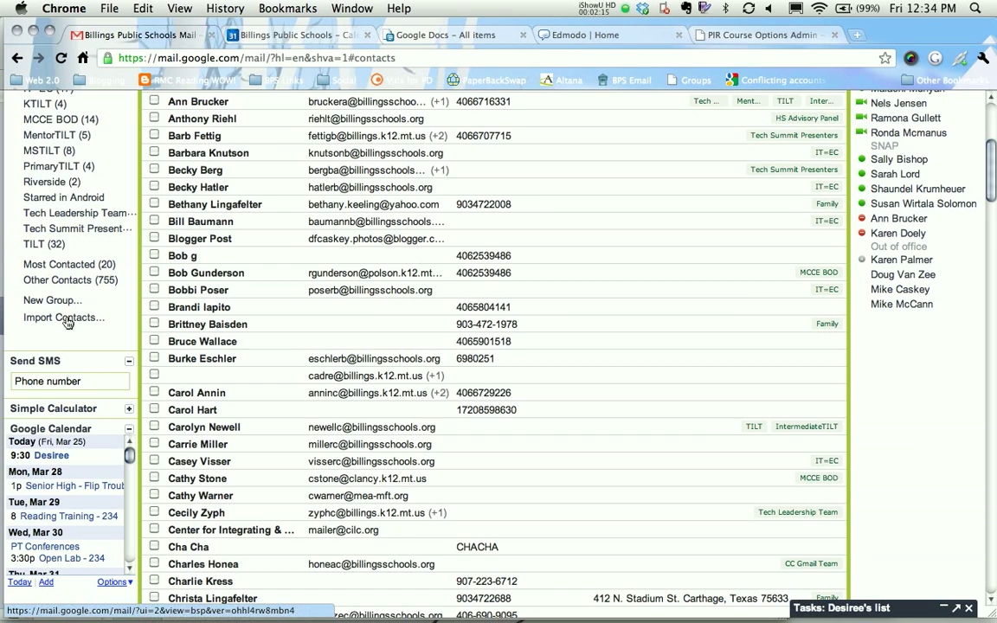
{"action": "scroll", "coordinate": [68, 322], "scroll_direction": "up", "scroll_amount": 5}
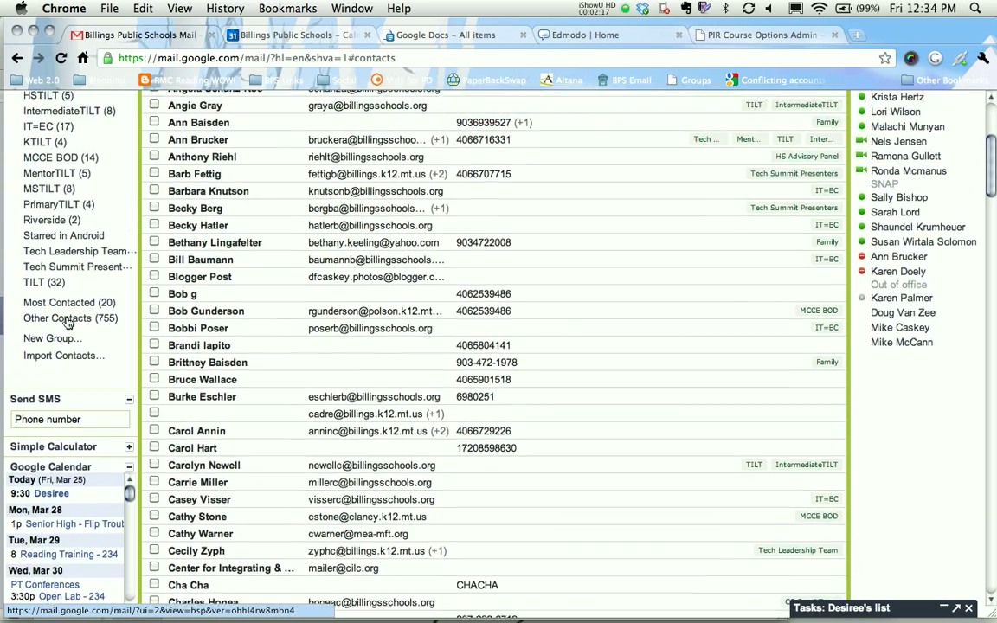
{"action": "scroll", "coordinate": [67, 322], "scroll_direction": "up", "scroll_amount": 1}
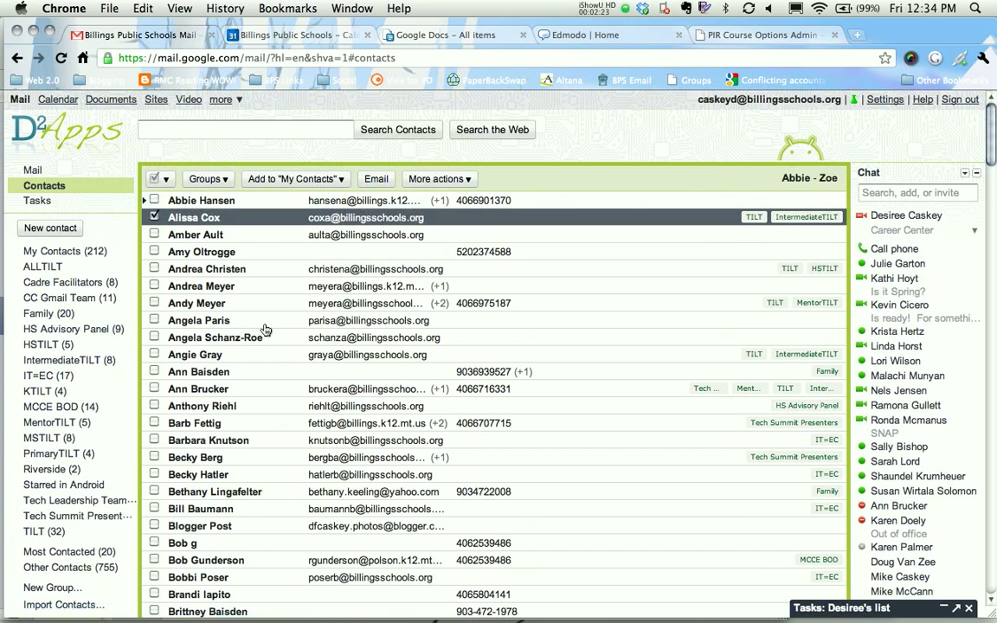
{"action": "scroll", "coordinate": [65, 485], "scroll_direction": "down", "scroll_amount": 3}
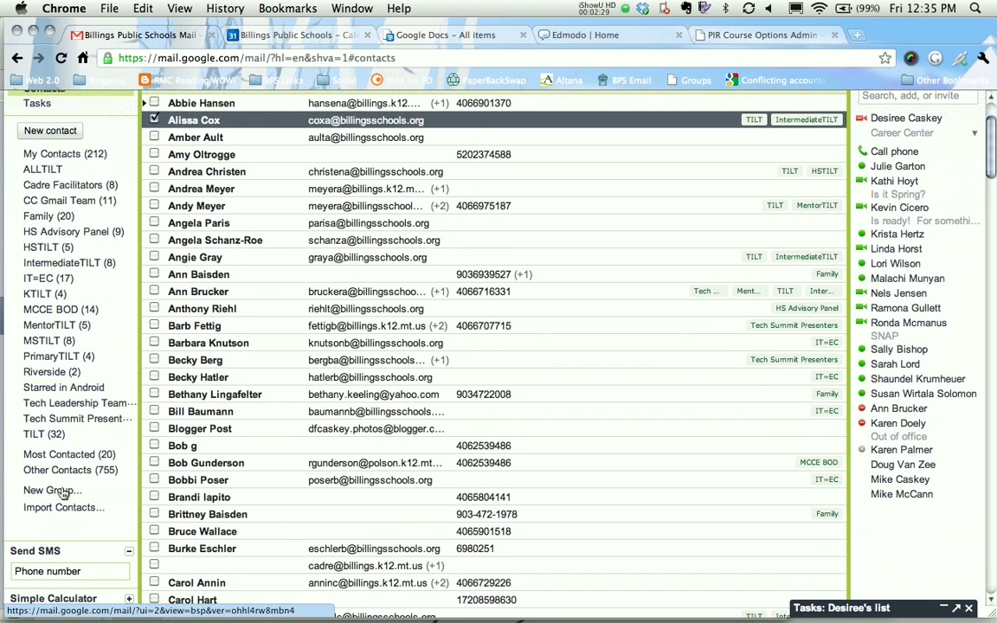
{"action": "left_click", "coordinate": [62, 490]}
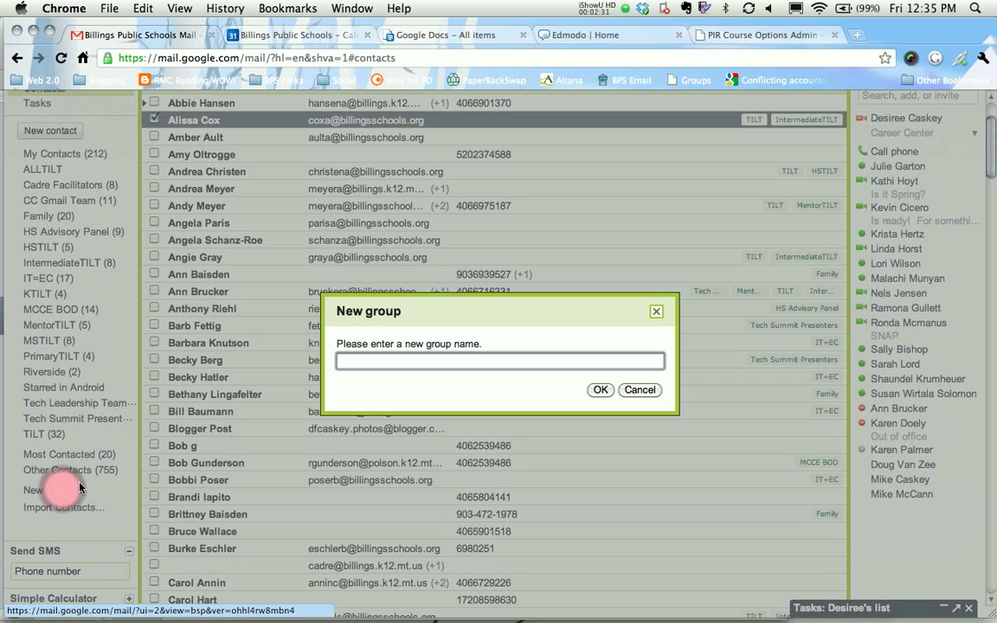
{"action": "type", "text": "Pr"}
{"action": "key", "text": "BackSpace"}
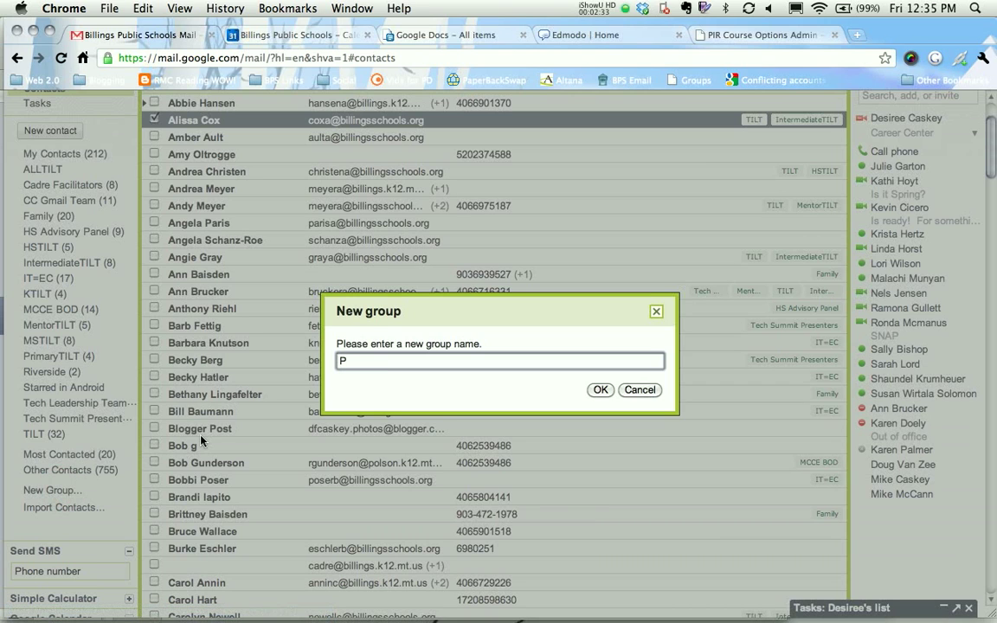
{"action": "type", "text": "ractice"}
{"action": "left_click", "coordinate": [599, 390]}
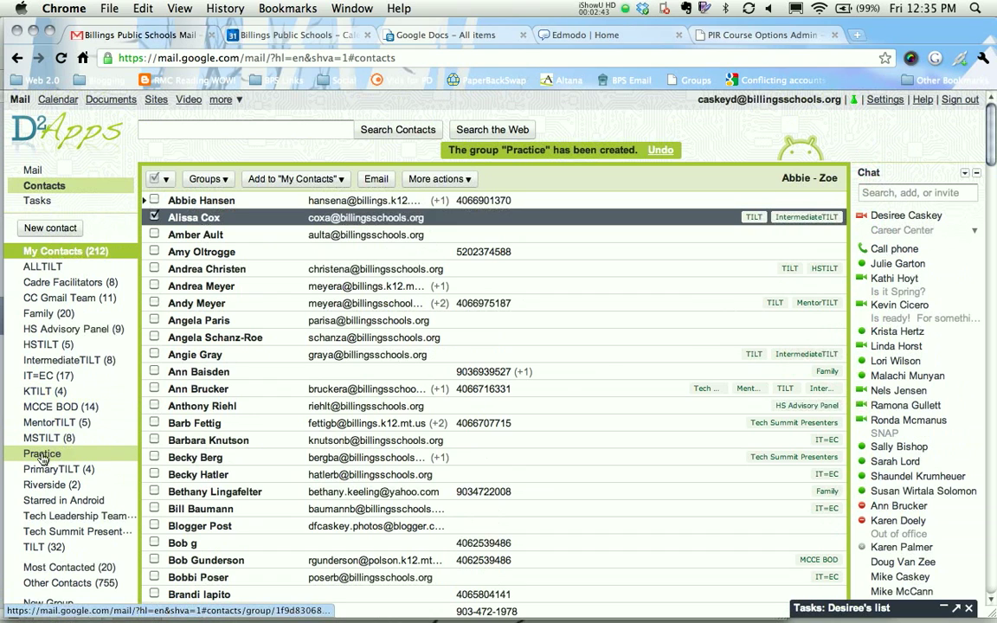
Step: Also select the eighth, twelfth and thirteenth contacts and add all four selected contacts to the Practice group
{"action": "left_click", "coordinate": [153, 406]}
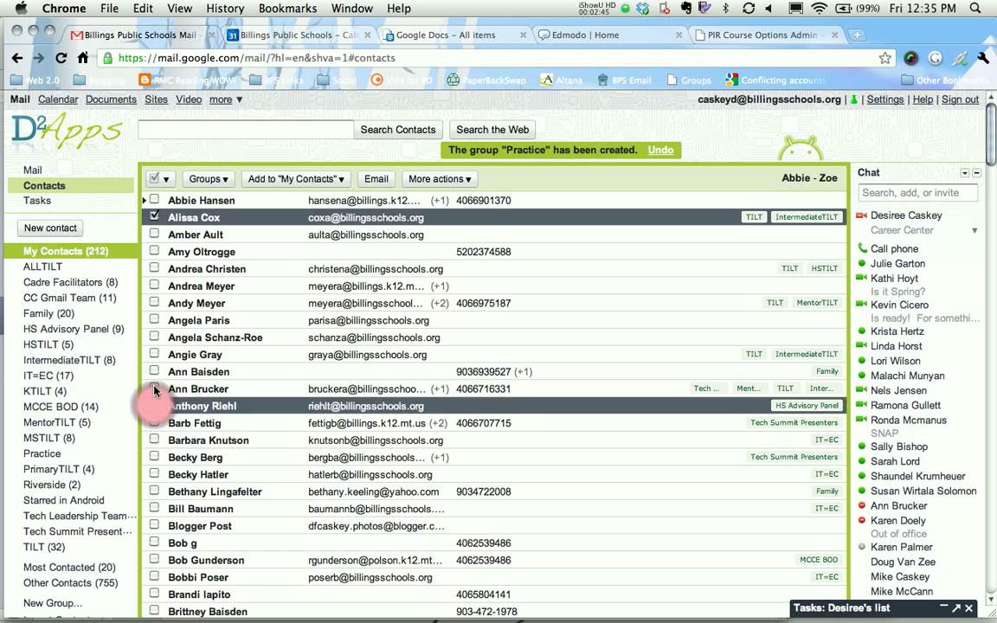
{"action": "left_click", "coordinate": [154, 390]}
{"action": "left_click", "coordinate": [154, 321]}
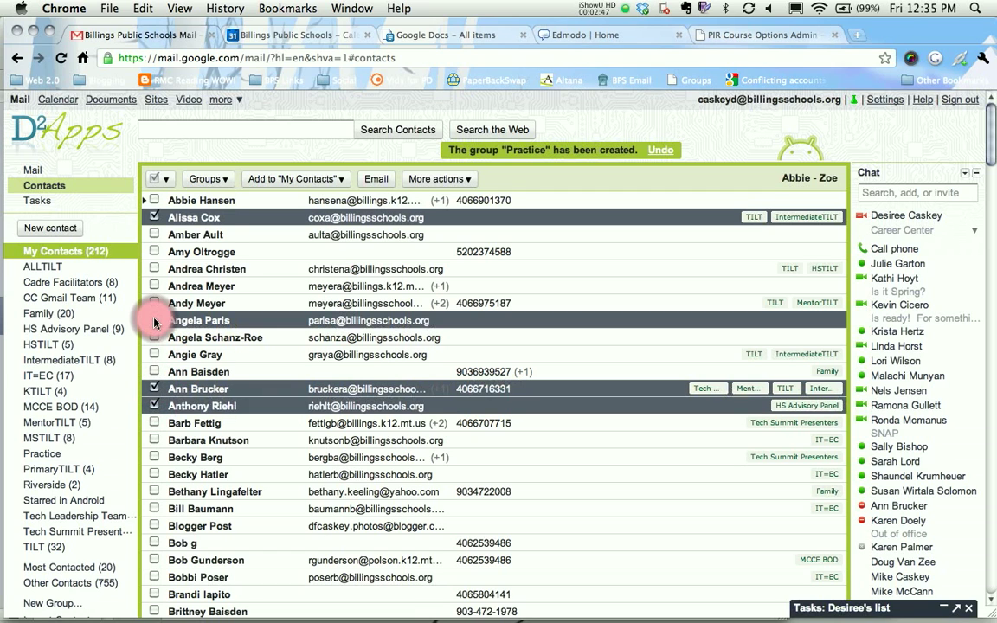
{"action": "left_click", "coordinate": [224, 179]}
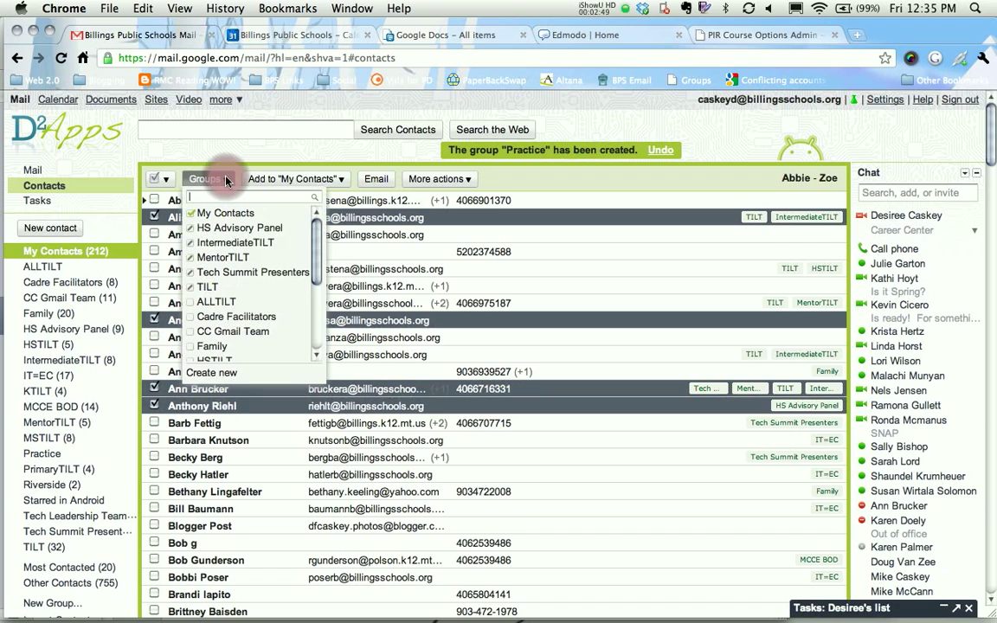
{"action": "scroll", "coordinate": [211, 251], "scroll_direction": "down", "scroll_amount": 4}
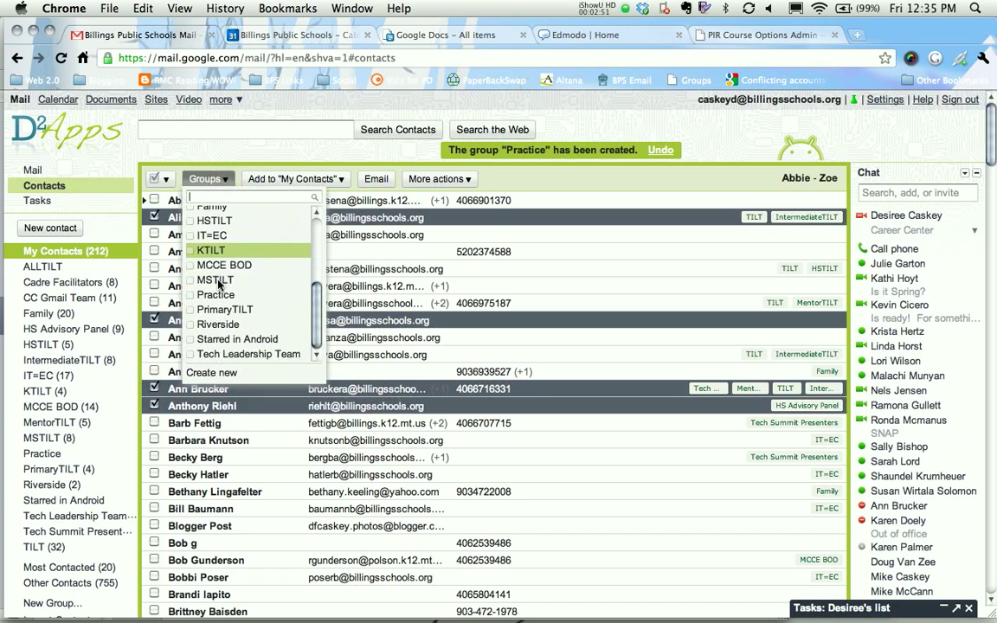
{"action": "scroll", "coordinate": [219, 284], "scroll_direction": "down", "scroll_amount": 1}
{"action": "left_click", "coordinate": [193, 282]}
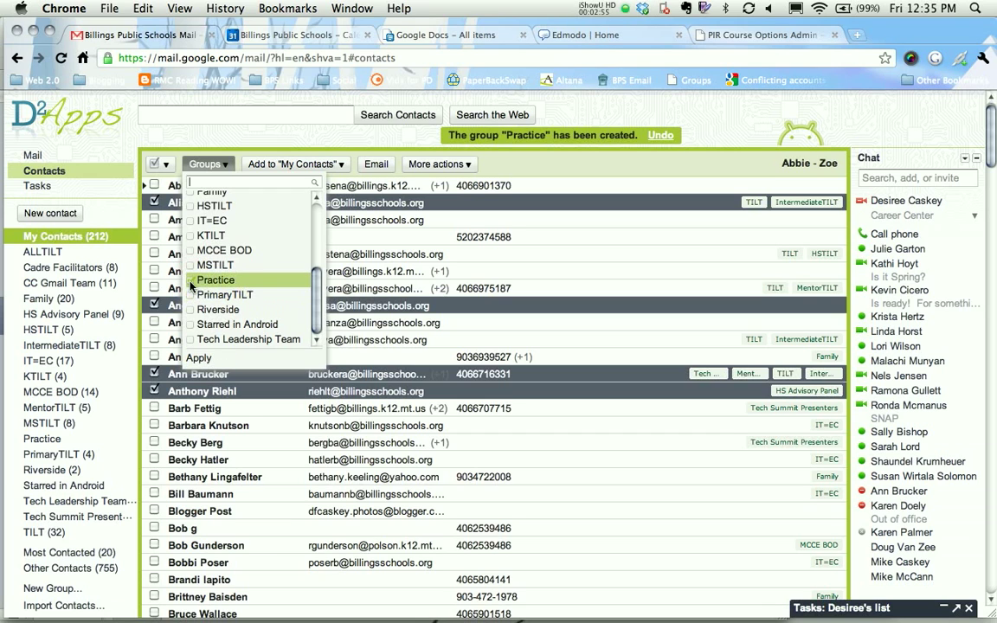
{"action": "left_click", "coordinate": [201, 359]}
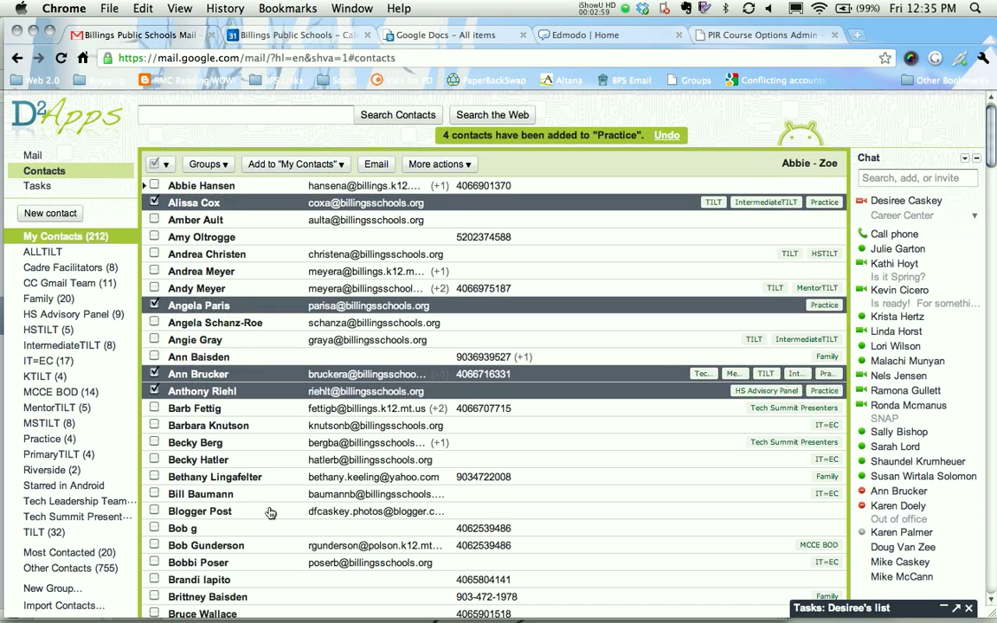